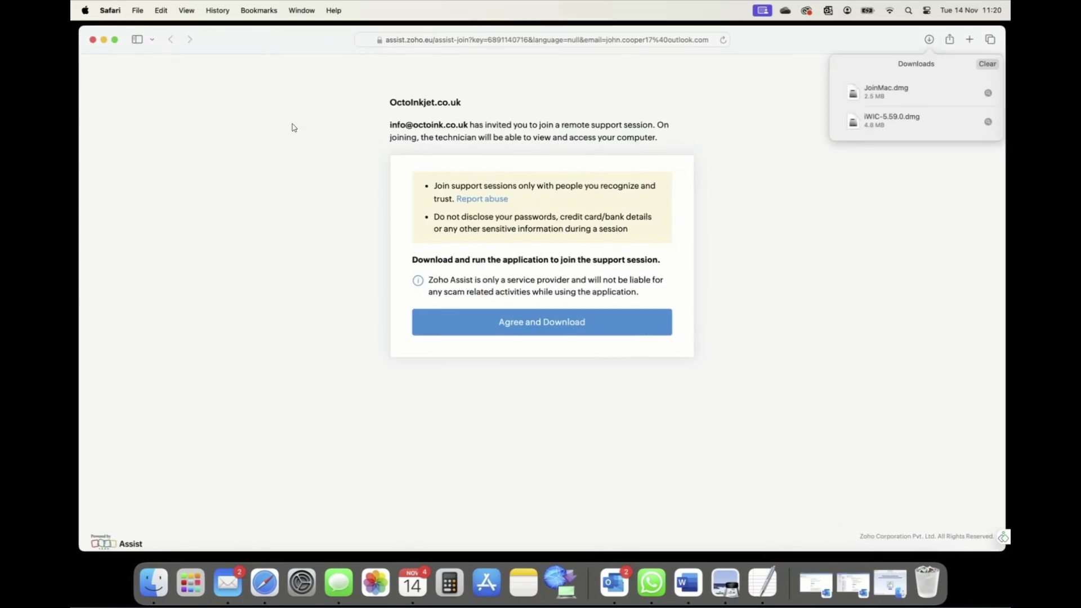
Download iWIC.dmg (macOS Mirror #1) from the OctoInkjet WICReset page's Download section
{"action": "left_click", "coordinate": [442, 45]}
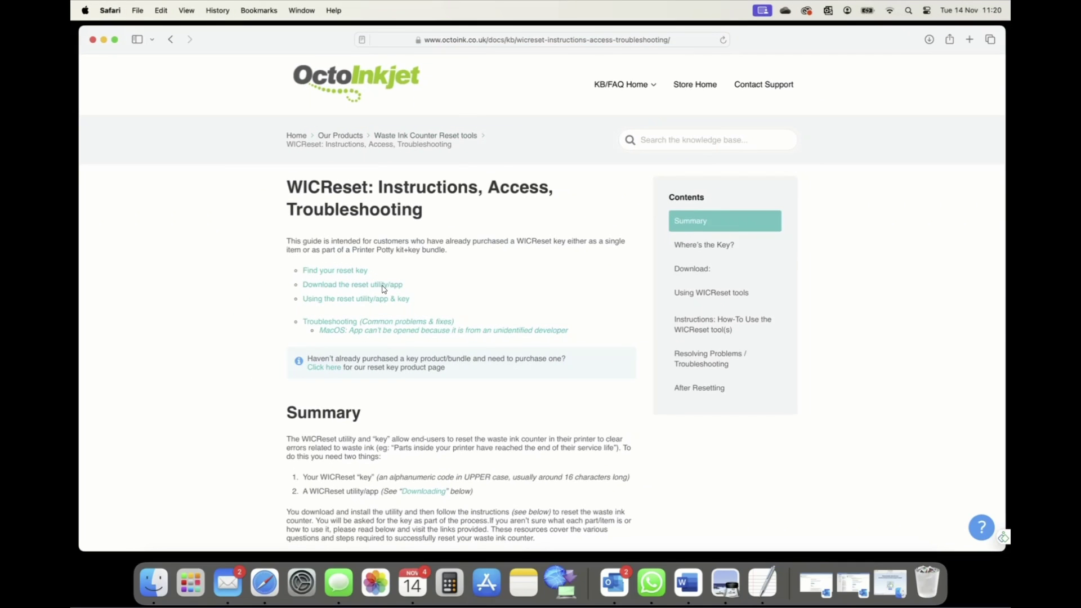
{"action": "left_click", "coordinate": [383, 288]}
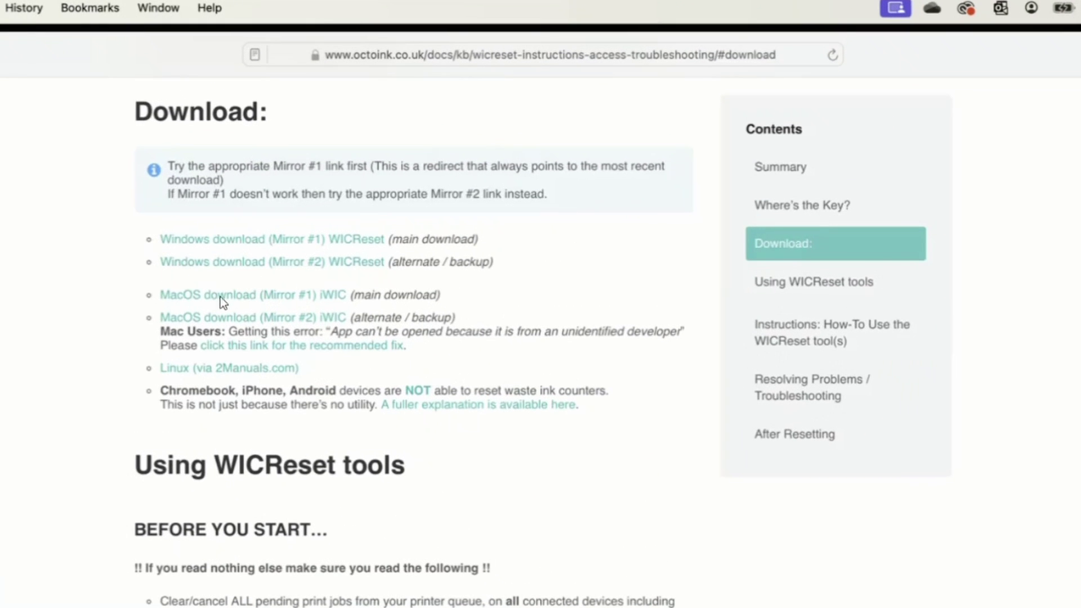
{"action": "left_click", "coordinate": [224, 295]}
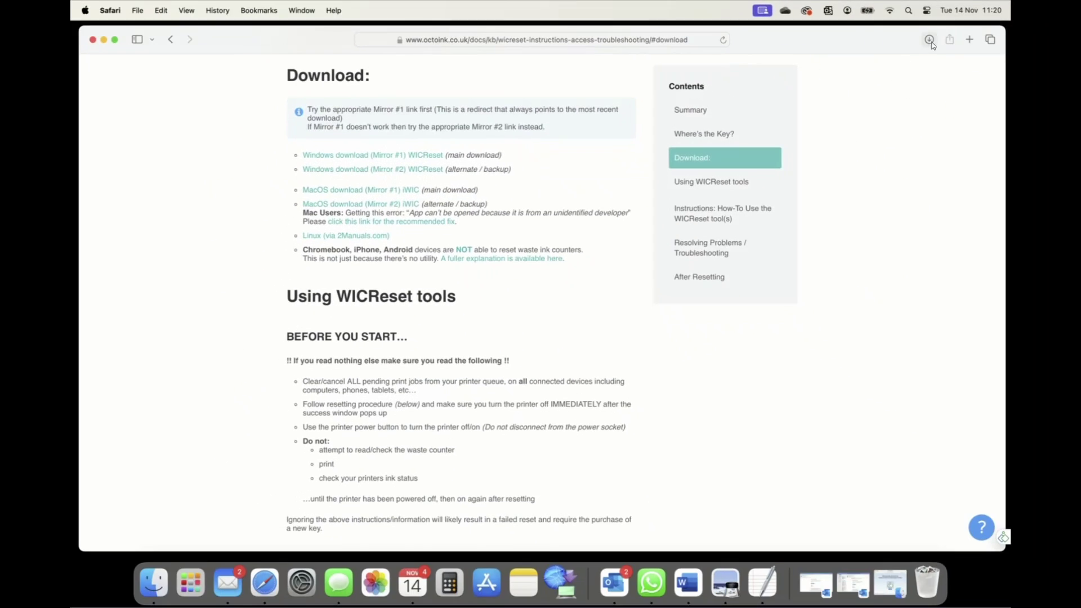
{"action": "left_click", "coordinate": [930, 41]}
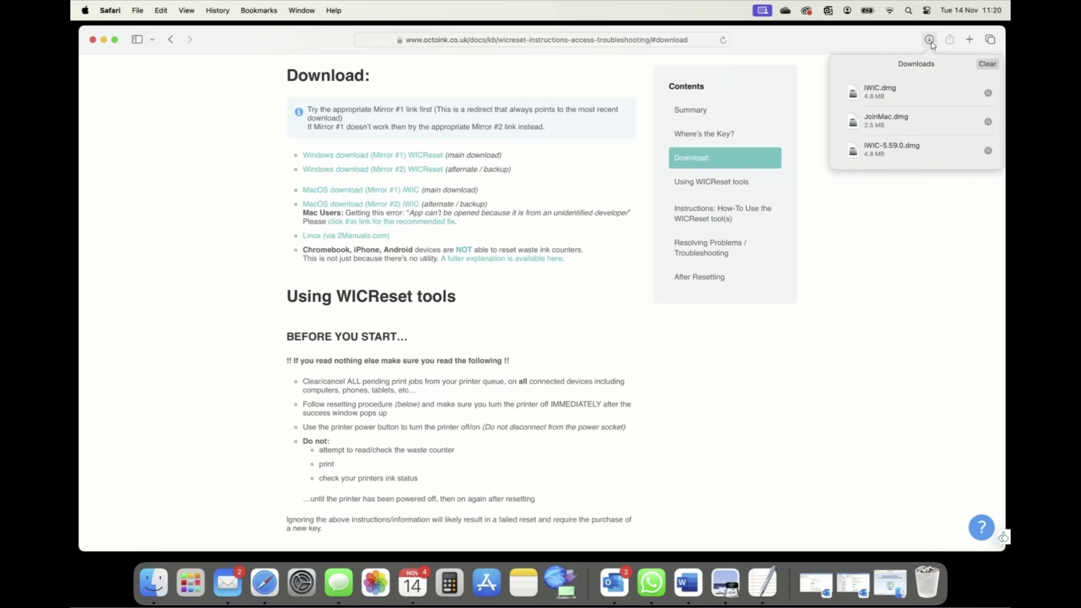
Mount iWIC.dmg and launch wicreset.app, which macOS blocks as unverified
{"action": "left_click", "coordinate": [888, 100]}
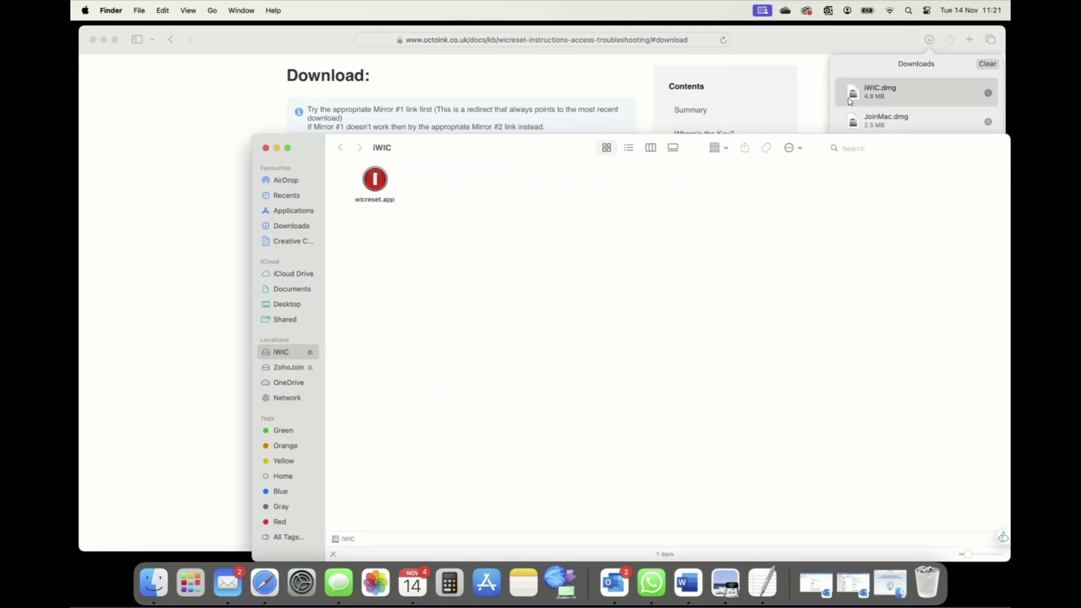
{"action": "double_click", "coordinate": [376, 186]}
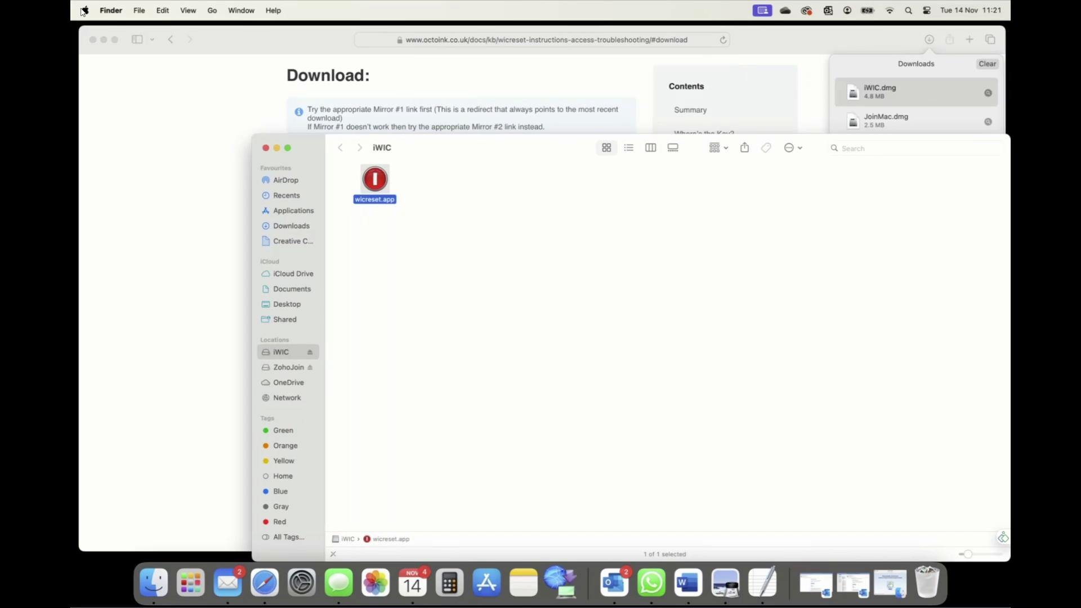
Go to System Settings' Privacy & Security pane and scroll down to the Security section
{"action": "left_click", "coordinate": [84, 10]}
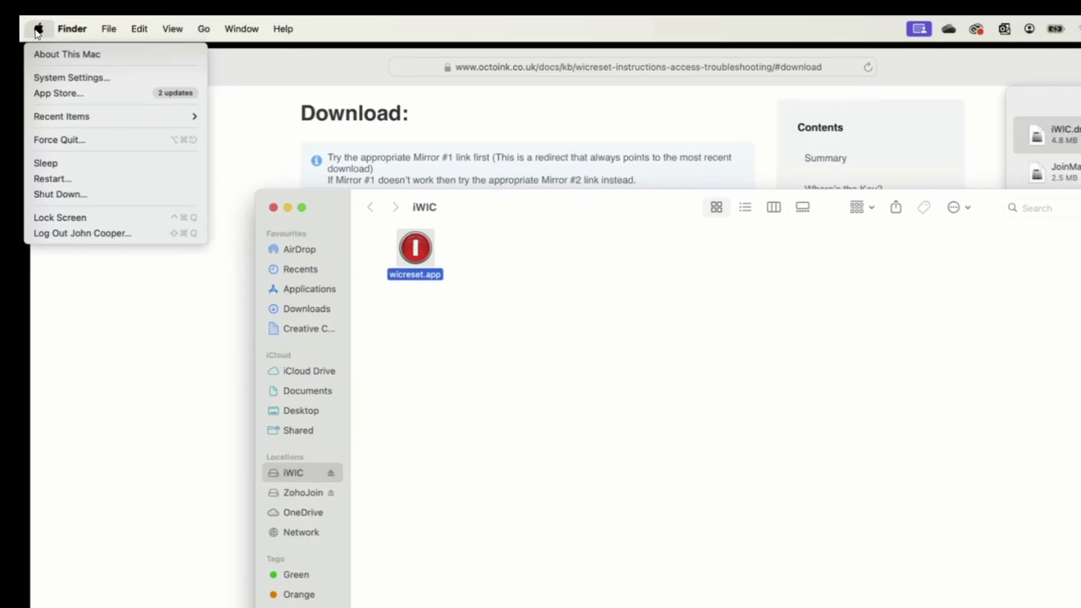
{"action": "left_click", "coordinate": [79, 79]}
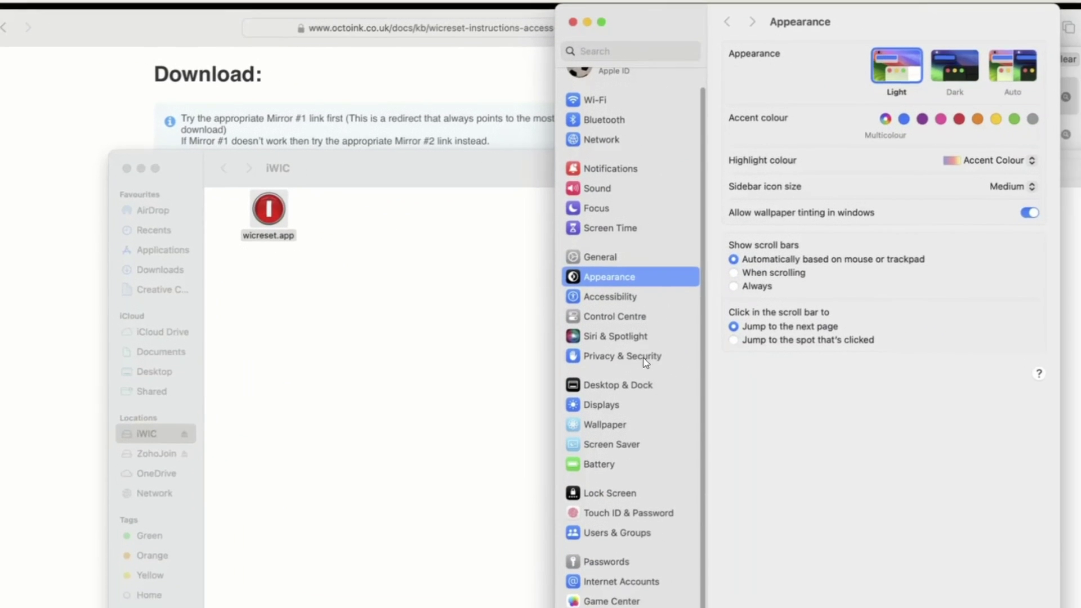
{"action": "left_click", "coordinate": [625, 354]}
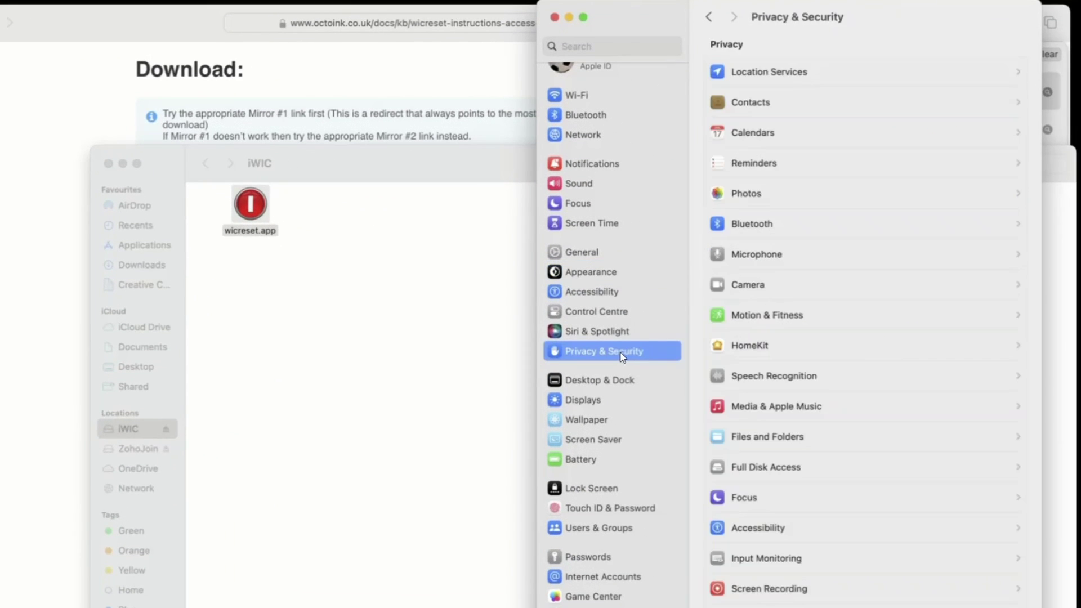
{"action": "scroll", "coordinate": [876, 346], "scroll_direction": "down", "scroll_amount": 3}
{"action": "scroll", "coordinate": [876, 346], "scroll_direction": "down", "scroll_amount": 4}
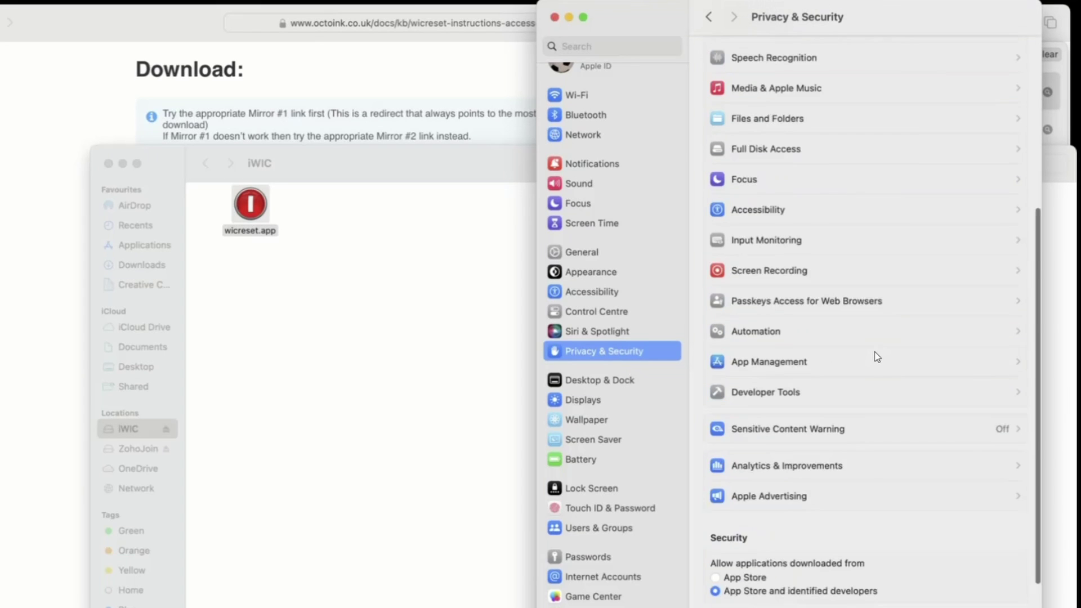
{"action": "scroll", "coordinate": [874, 349], "scroll_direction": "down", "scroll_amount": 3}
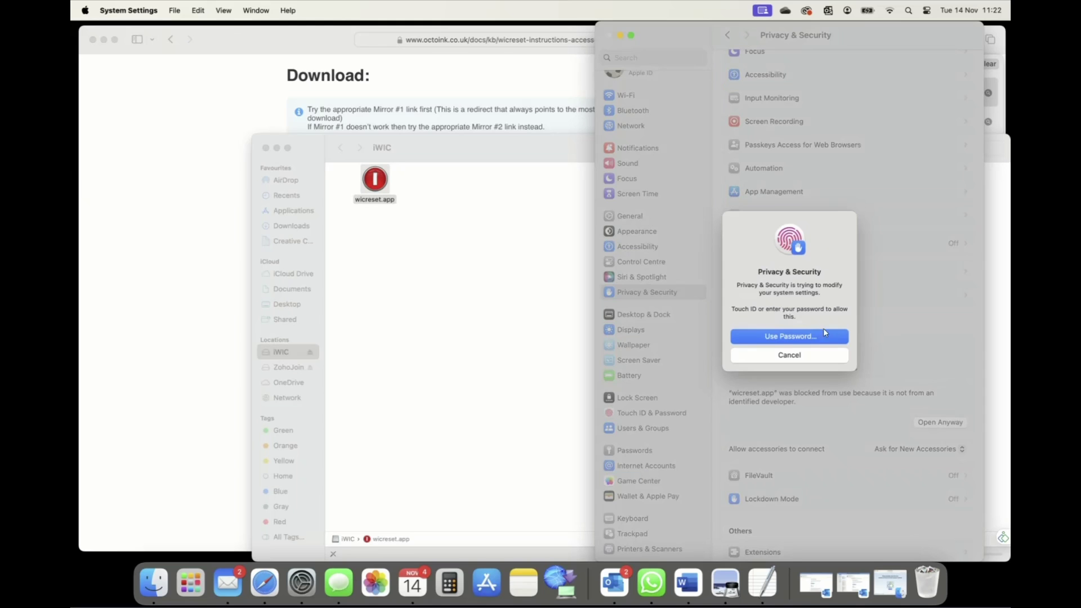
Authorise with the account password, then open wicreset.app past the unverified-developer warning
{"action": "left_click", "coordinate": [823, 333]}
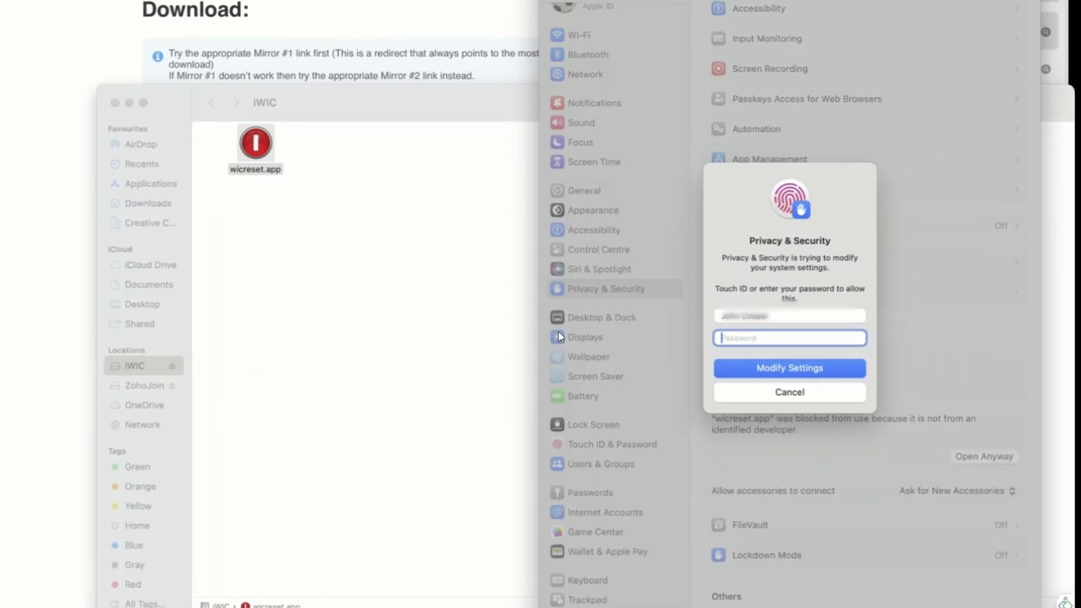
{"action": "type", "text": "•••••••••••••••"}
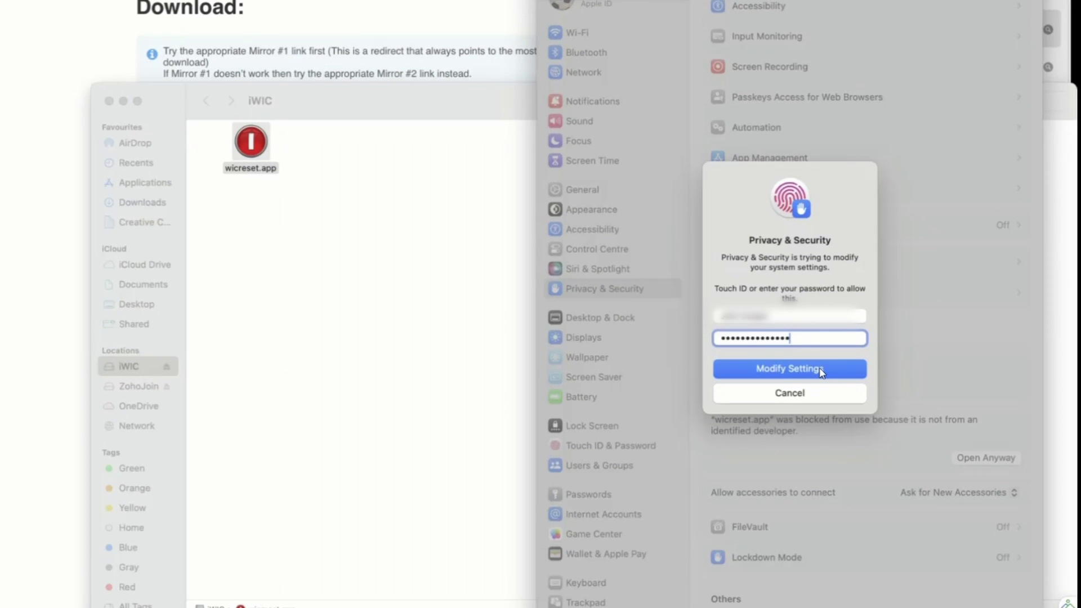
{"action": "left_click", "coordinate": [820, 369]}
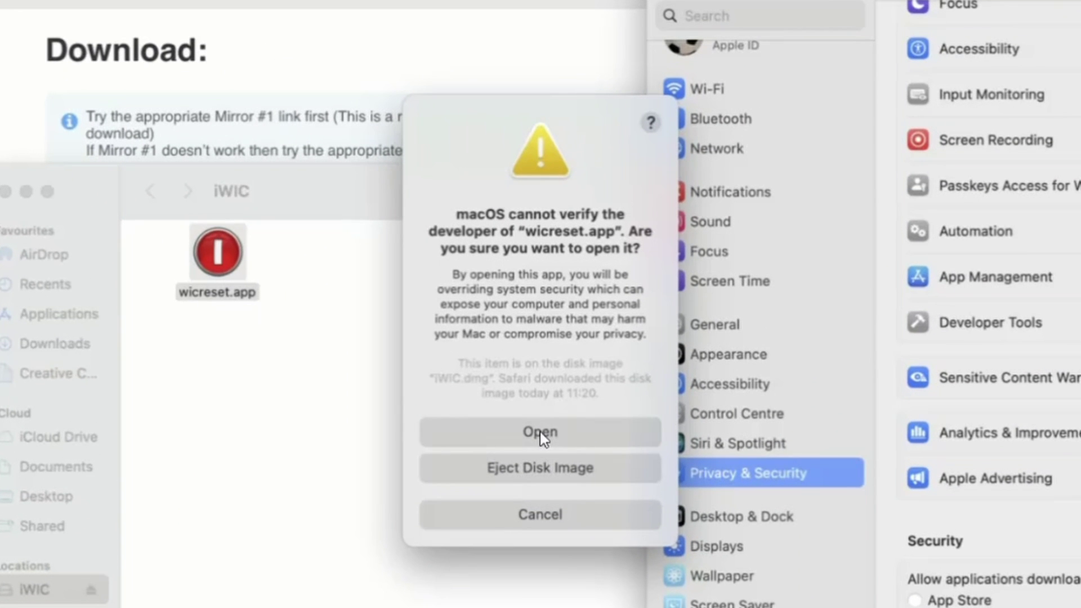
{"action": "left_click", "coordinate": [539, 433]}
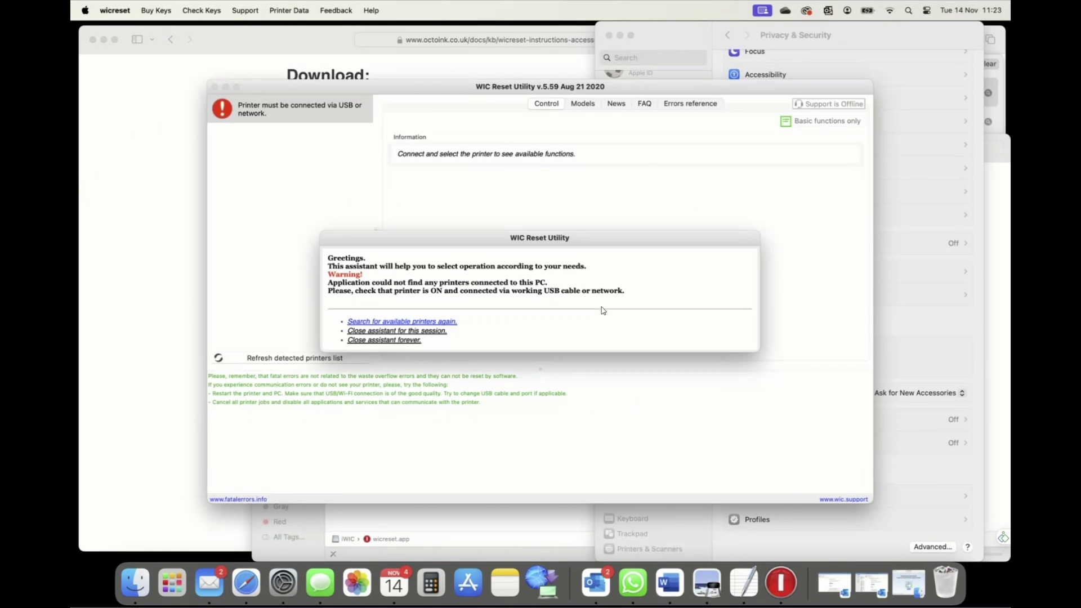
Dismiss the assistant, refresh until the Epson XP-640/641/645 appears, and select it
{"action": "left_click", "coordinate": [430, 331]}
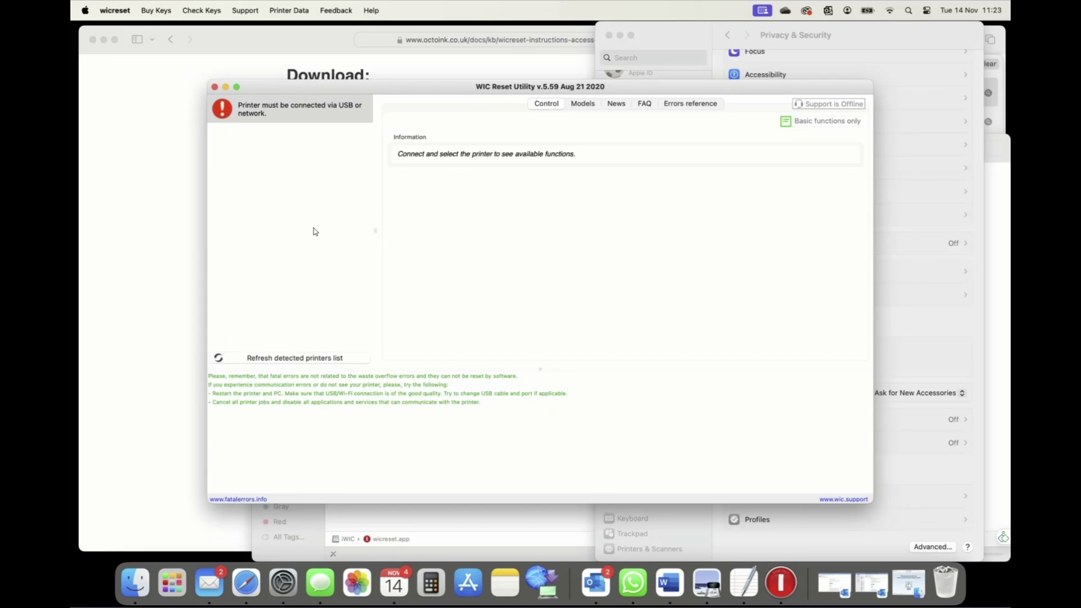
{"action": "left_click", "coordinate": [296, 359]}
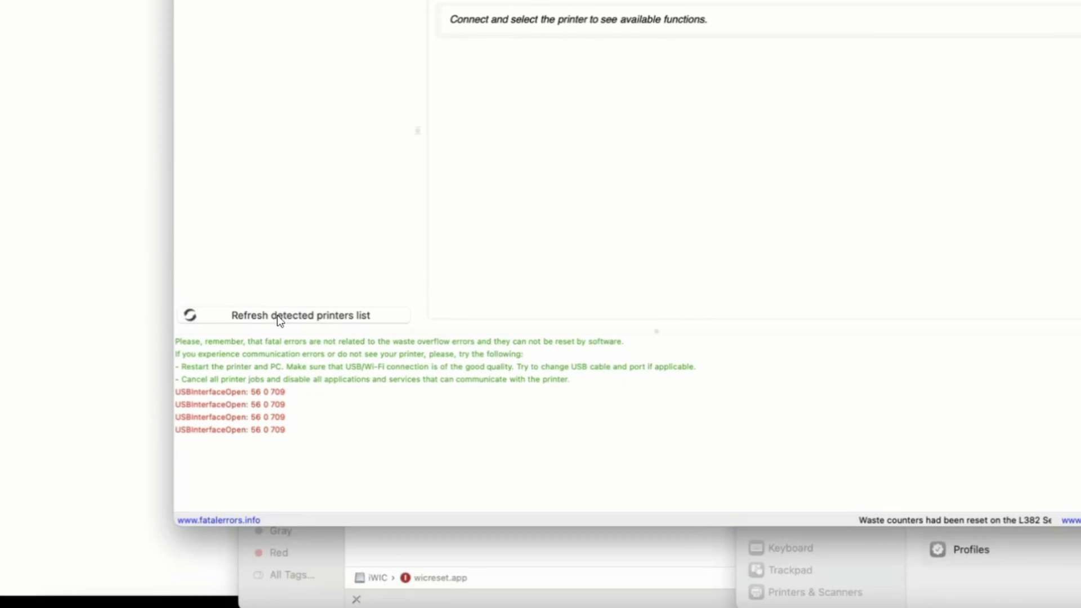
{"action": "left_click", "coordinate": [280, 319]}
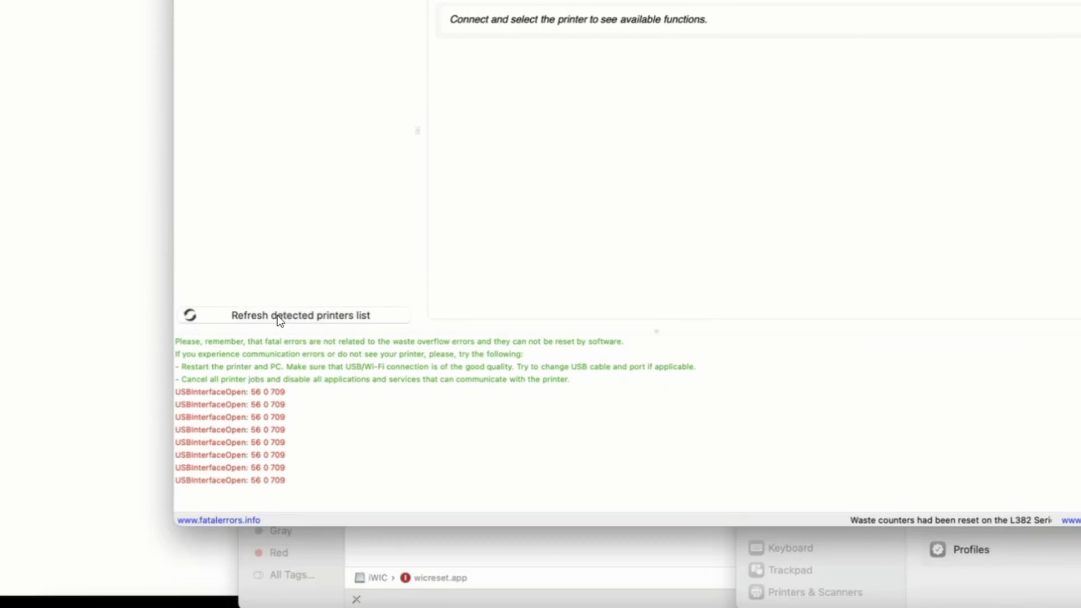
{"action": "left_click", "coordinate": [291, 319]}
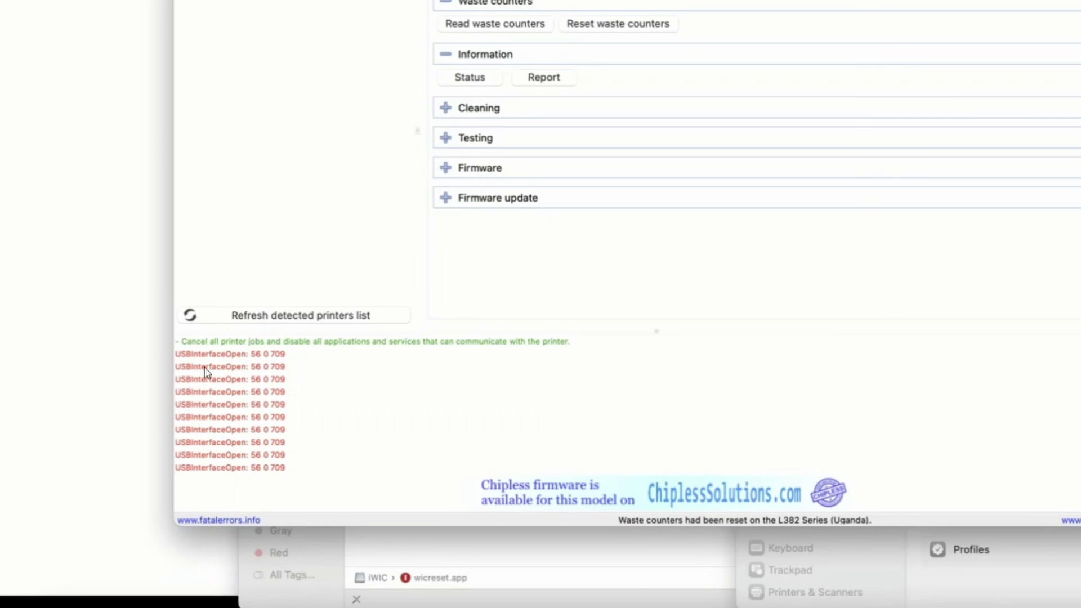
{"action": "left_click", "coordinate": [294, 325]}
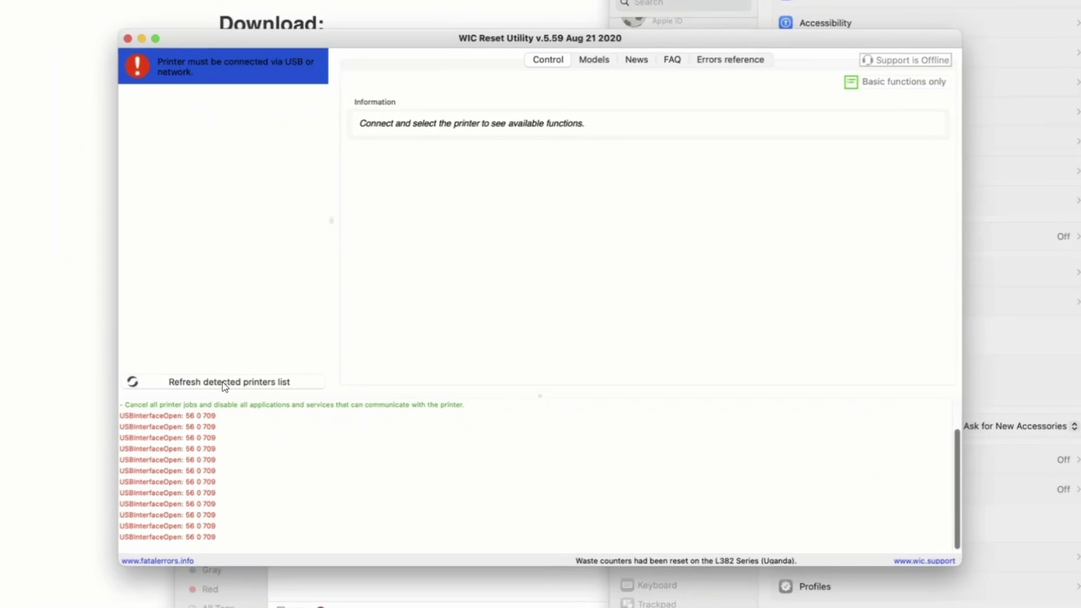
{"action": "left_click", "coordinate": [291, 361]}
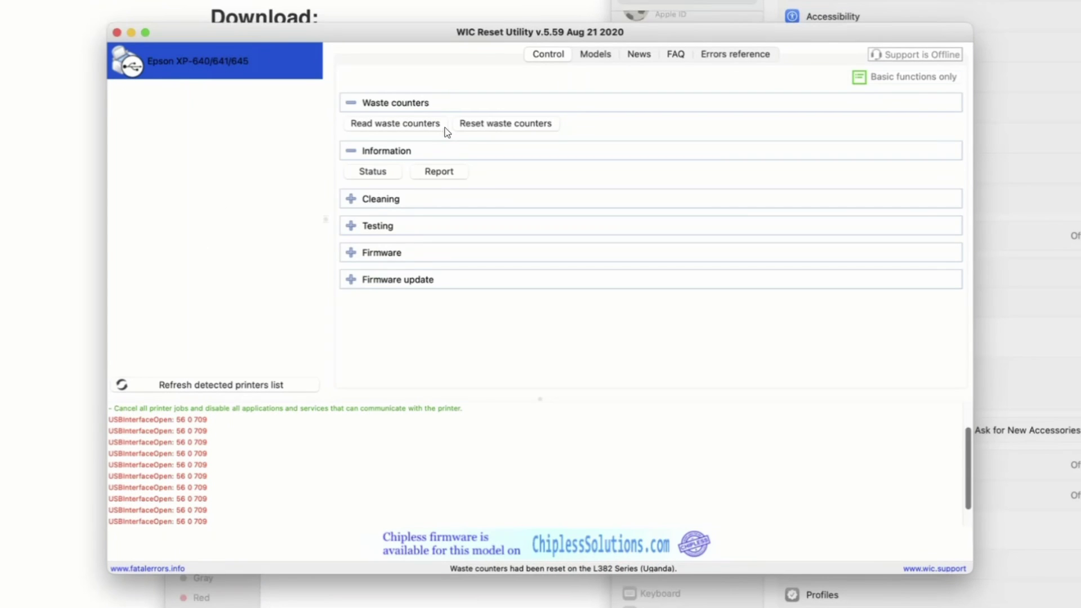
Read the waste counters (101.81% and 0.71%) and close the report
{"action": "left_click", "coordinate": [387, 128]}
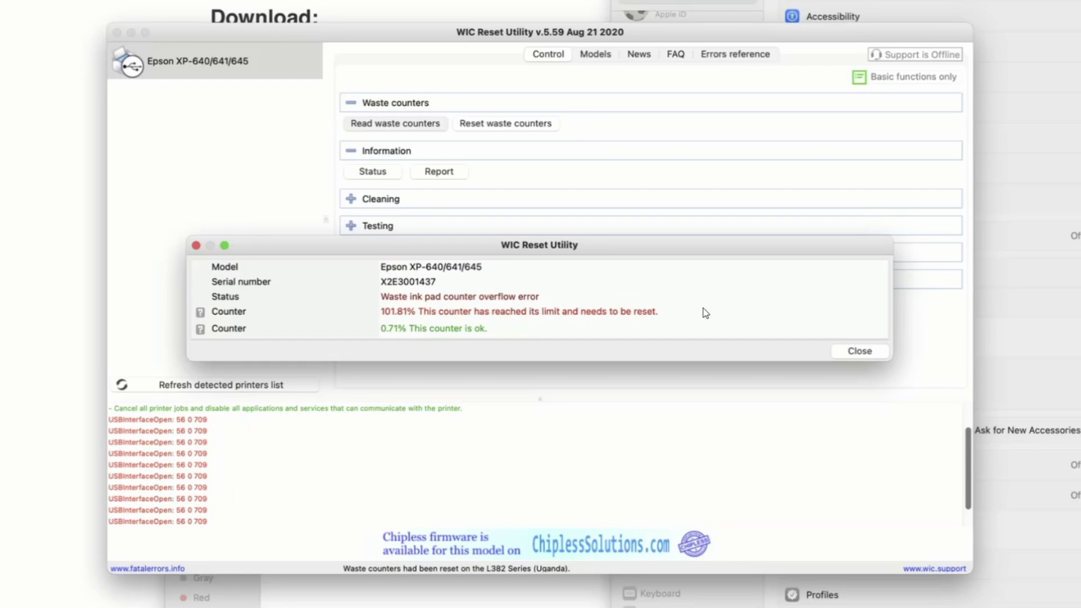
{"action": "left_click", "coordinate": [869, 351]}
Start the waste counter reset, paste the reset key and confirm with OK
{"action": "left_click", "coordinate": [505, 123]}
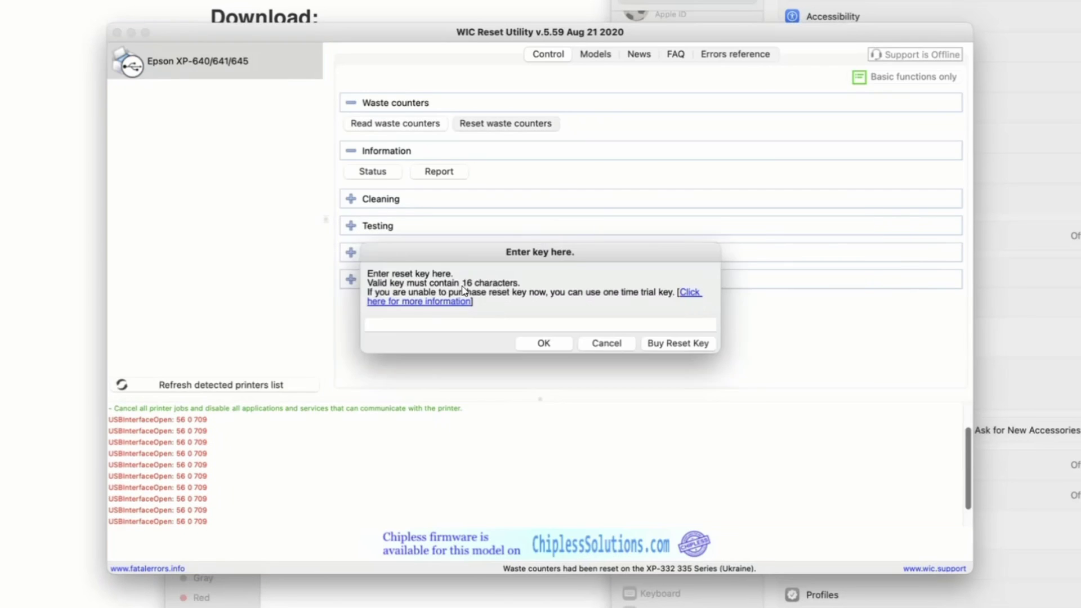
{"action": "left_click", "coordinate": [450, 325]}
{"action": "key", "text": "super+v"}
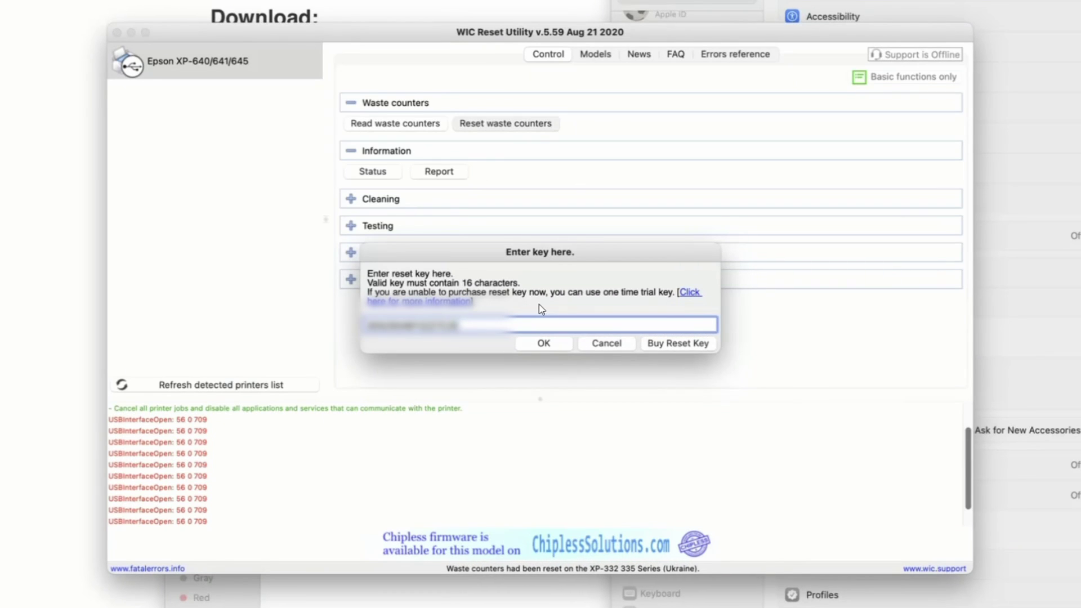
{"action": "left_click", "coordinate": [544, 343]}
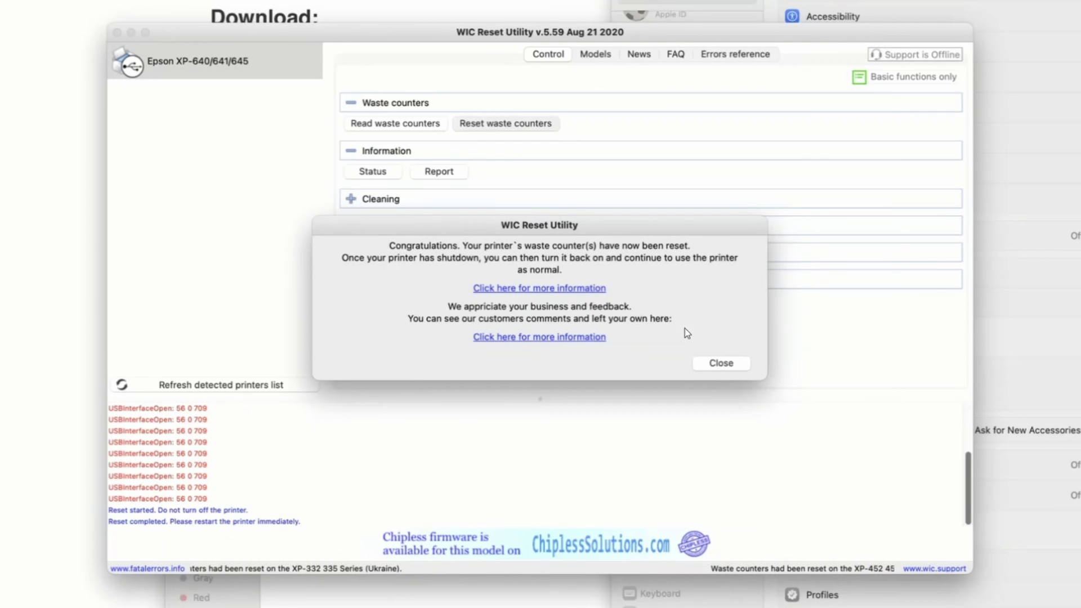
Dismiss the success message and re-read the counters, confirming both at 0.00%
{"action": "left_click", "coordinate": [721, 363]}
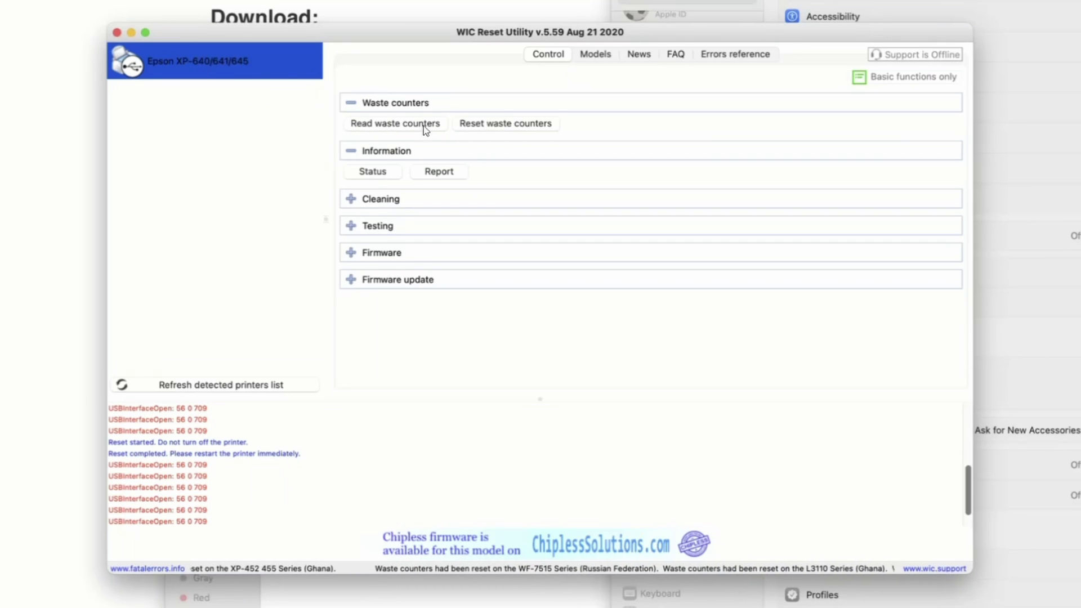
{"action": "left_click", "coordinate": [373, 124]}
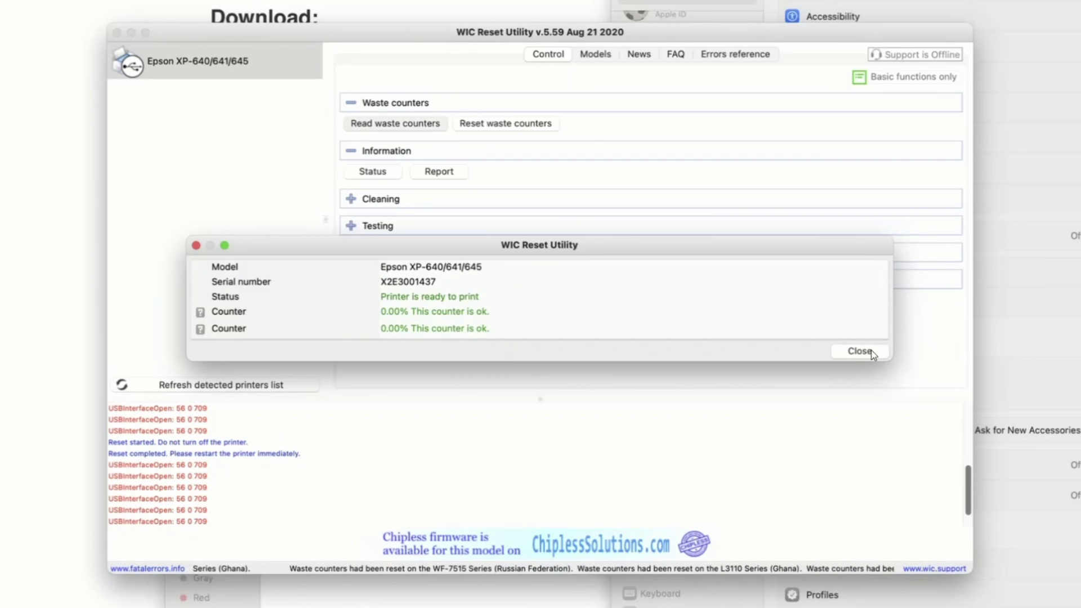
{"action": "left_click", "coordinate": [853, 351]}
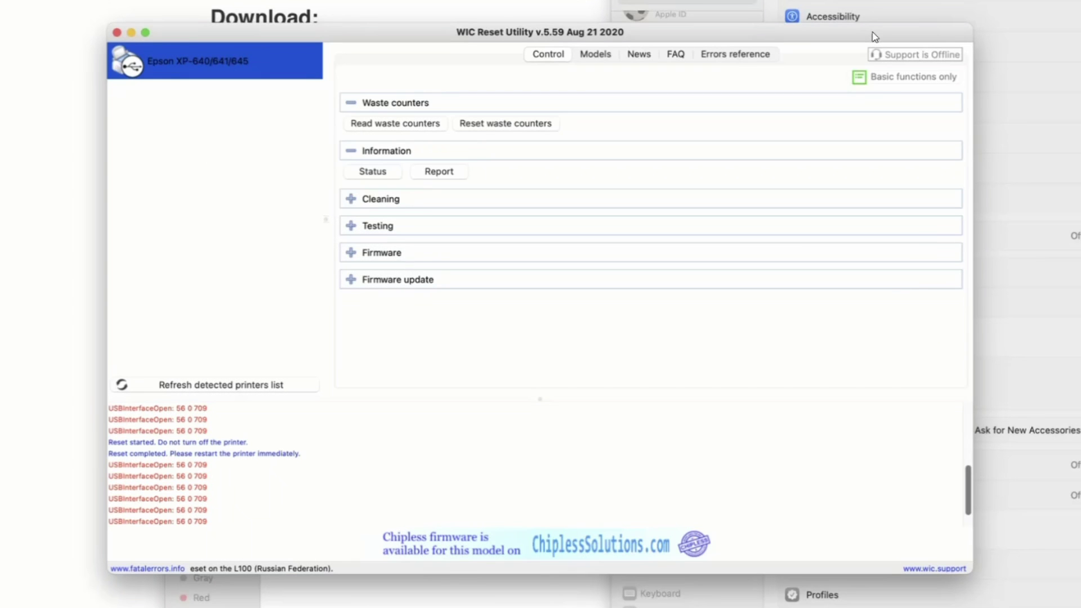